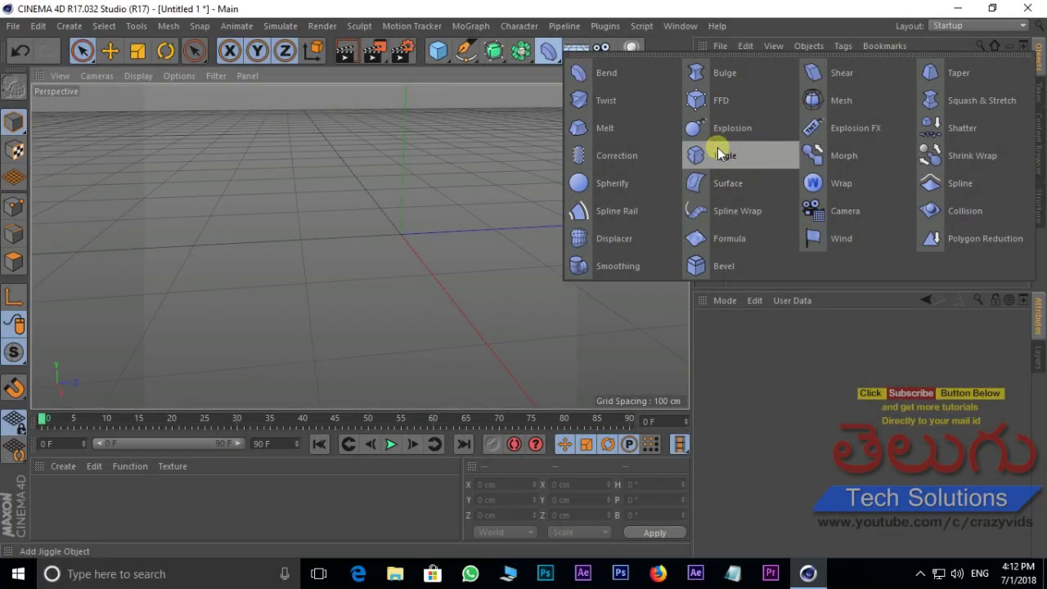
# Step: Add a Capsule, display it in Gouraud Shading (Lines), and dolly the view closer
pyautogui.click(443, 55)
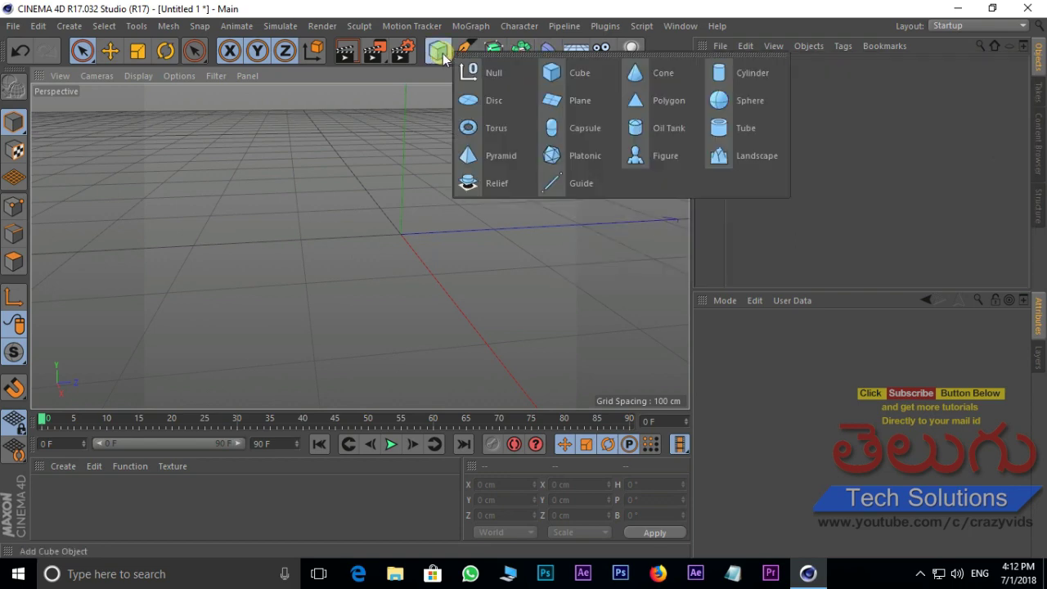
pyautogui.click(594, 138)
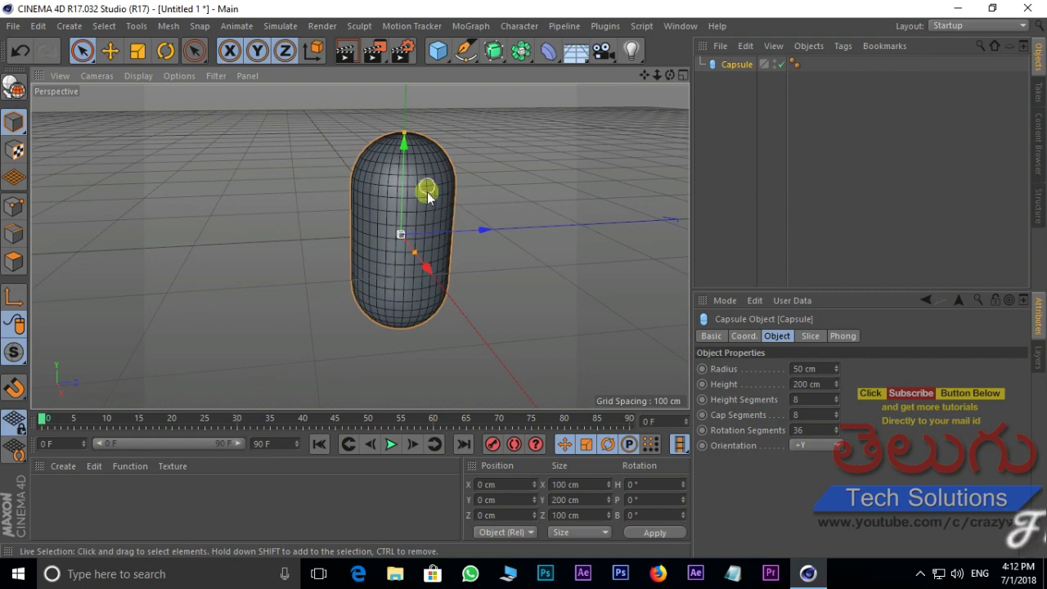
pyautogui.click(137, 75)
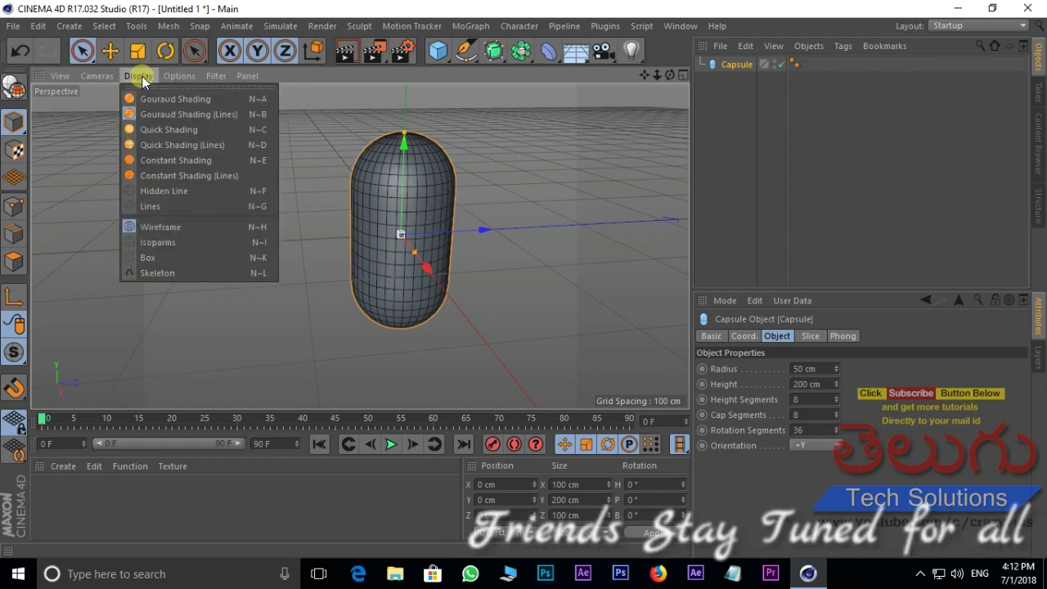
pyautogui.click(207, 102)
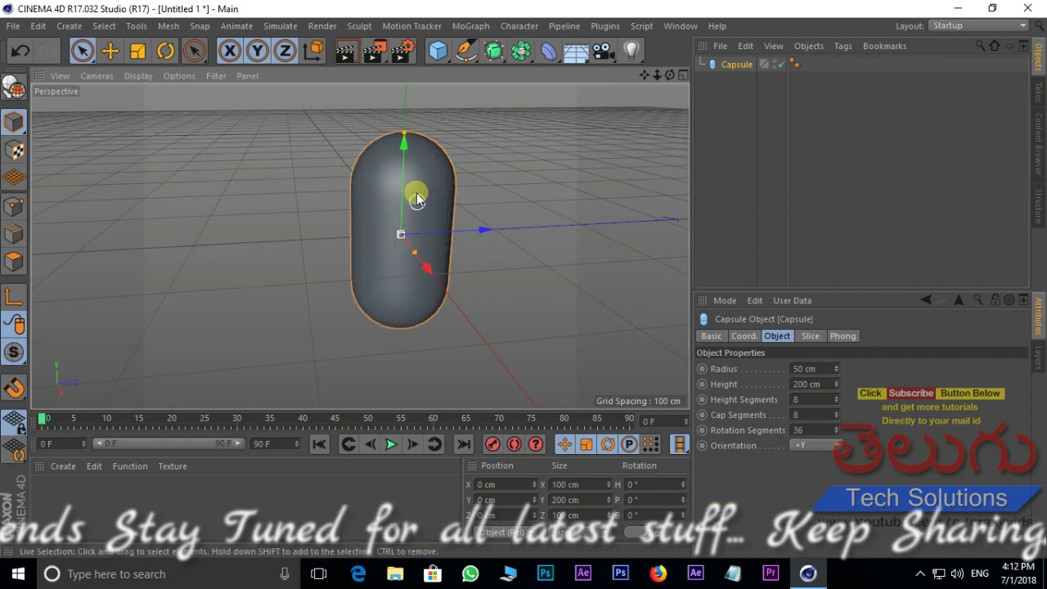
pyautogui.click(137, 75)
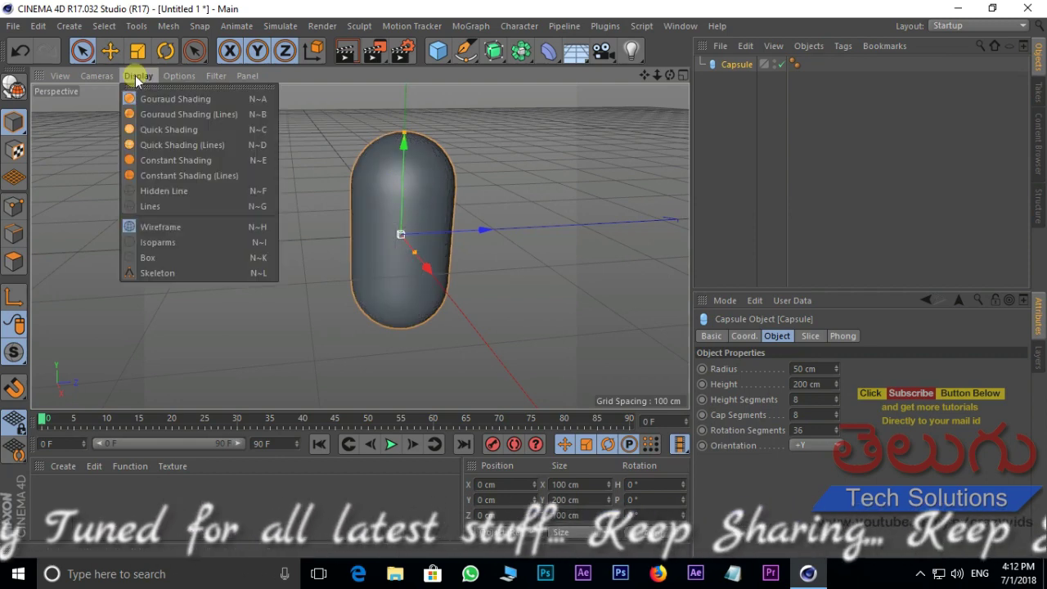
pyautogui.click(207, 117)
pyautogui.moveTo(446, 229); pyautogui.dragTo(417, 166)
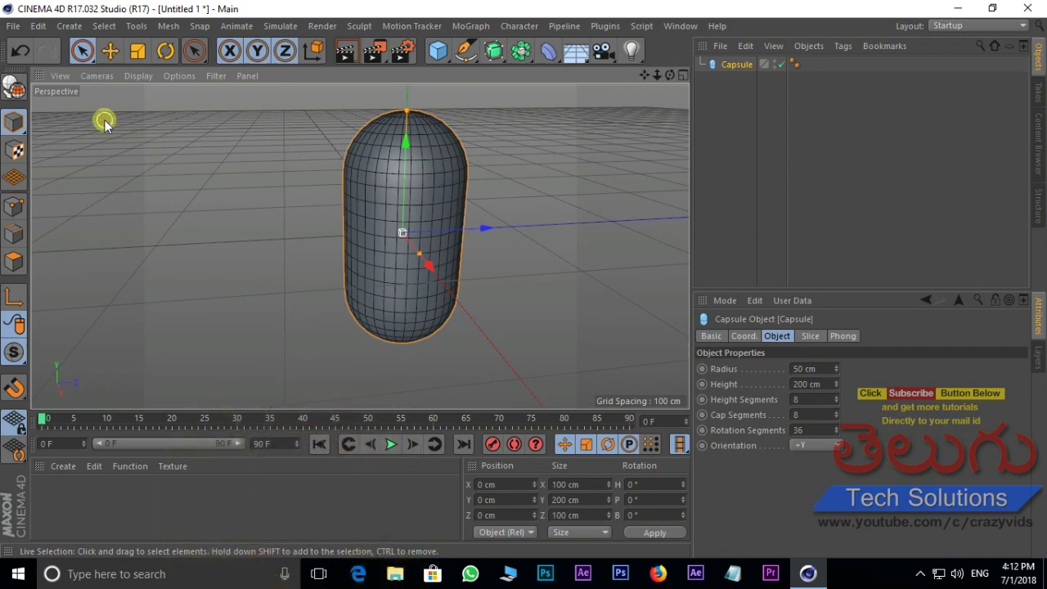
# Step: Make the capsule editable and paint full vertex-map weight over its upper half with the Paint Tool
pyautogui.click(15, 89)
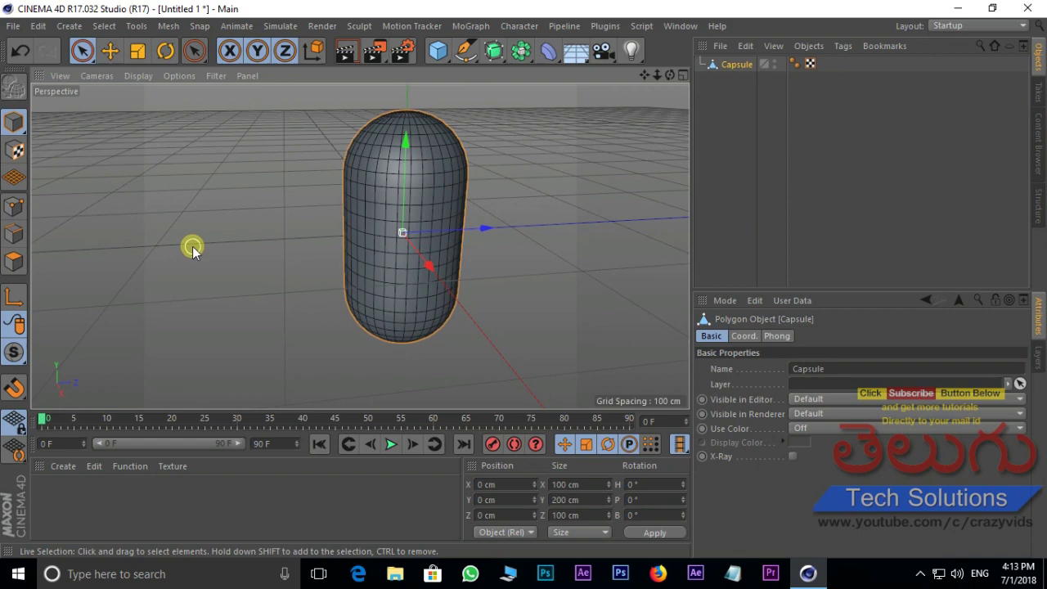
pyautogui.click(520, 26)
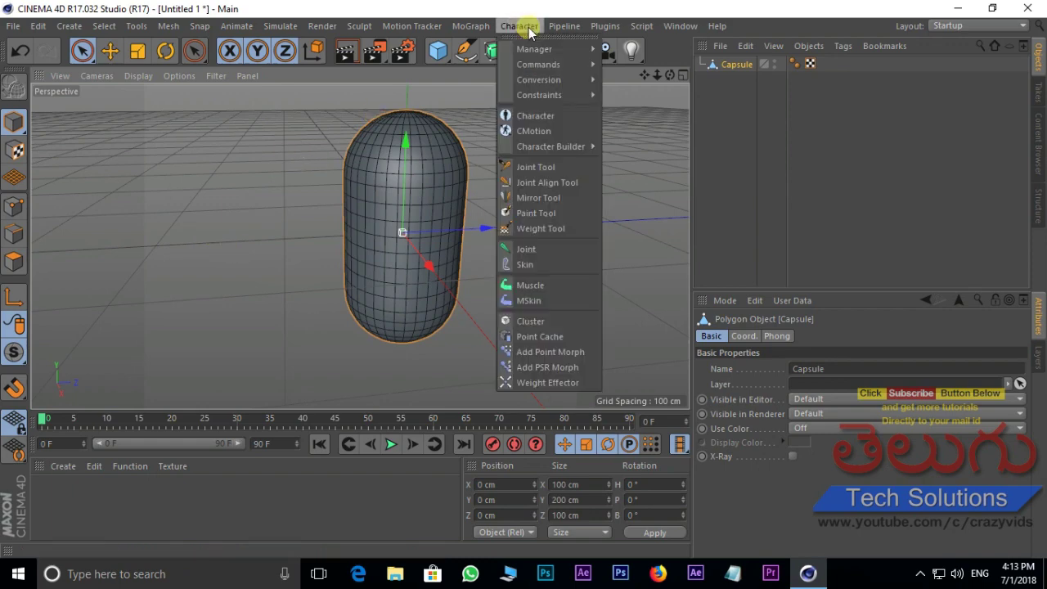
pyautogui.click(553, 214)
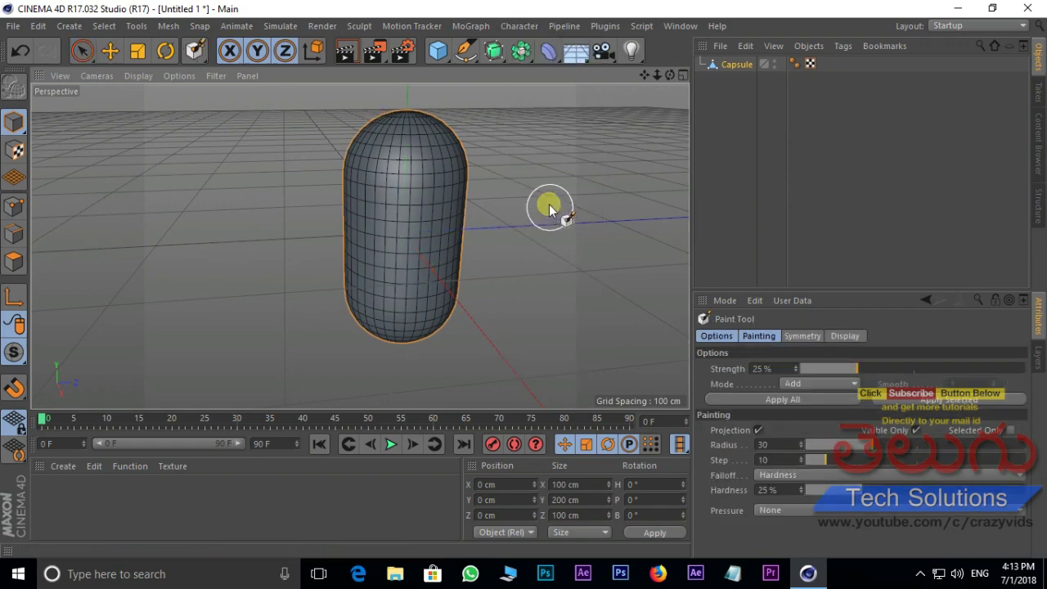
pyautogui.click(343, 159)
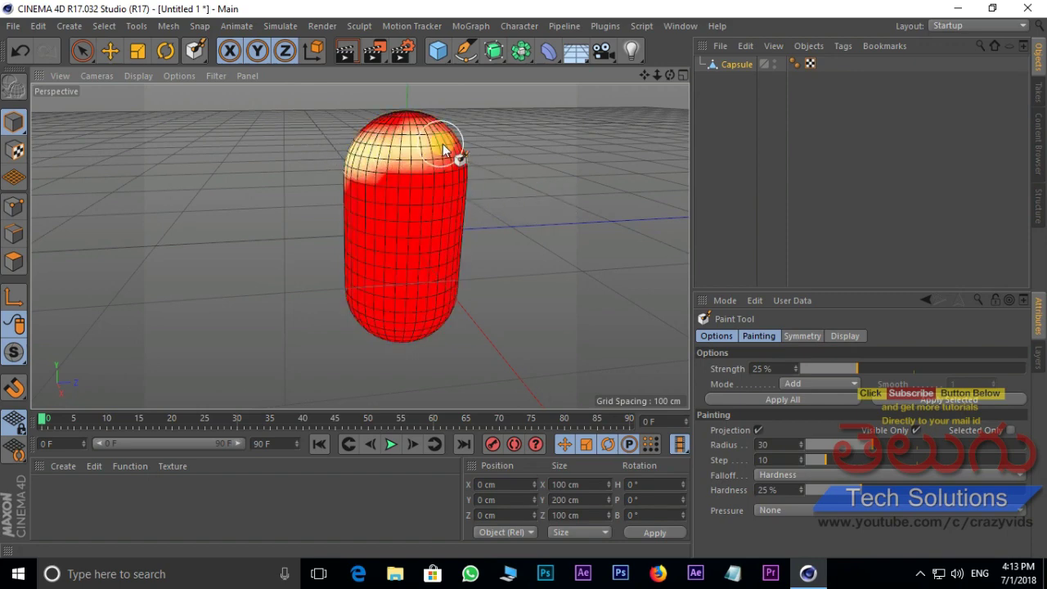
pyautogui.moveTo(442, 144)
pyautogui.mouseDown()
pyautogui.moveTo(313, 152)
pyautogui.moveTo(505, 163)
pyautogui.moveTo(467, 199)
pyautogui.moveTo(547, 214)
pyautogui.mouseUp()
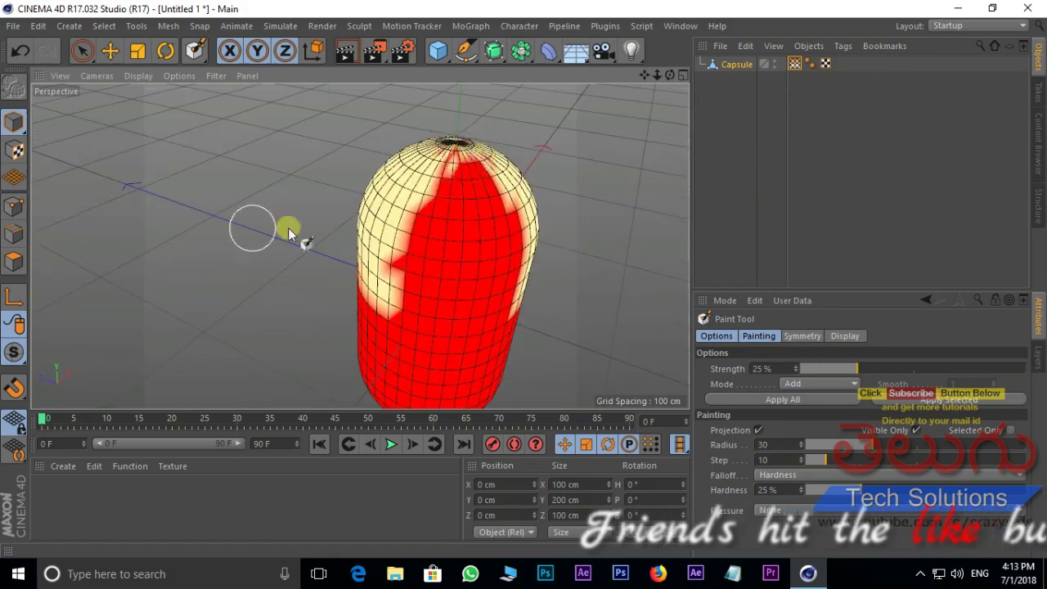
pyautogui.moveTo(533, 234); pyautogui.dragTo(467, 311)
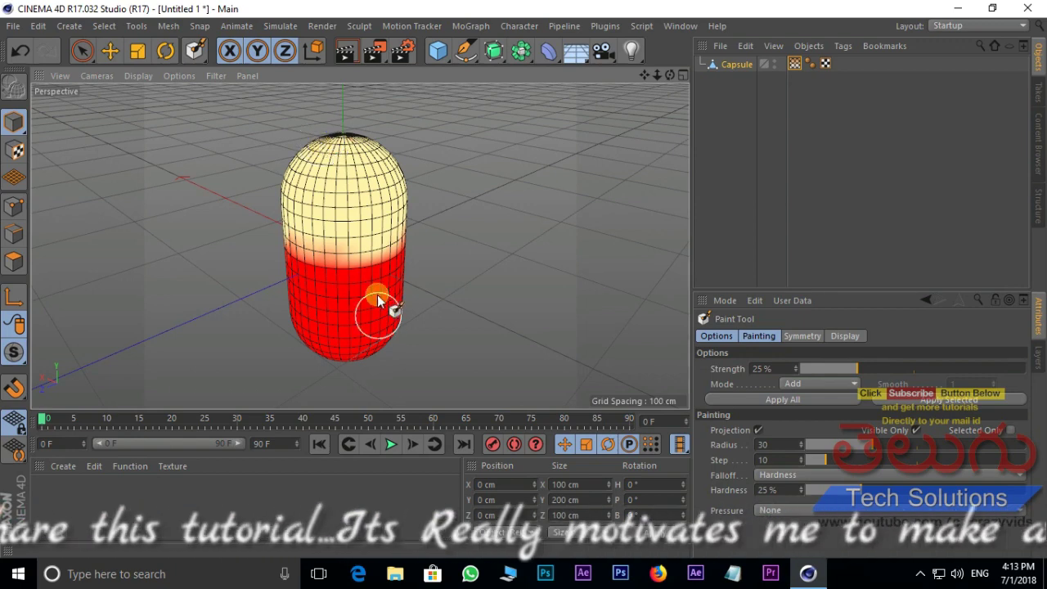
# Step: Add a Jiggle deformer and parent it under the Capsule
pyautogui.click(550, 53)
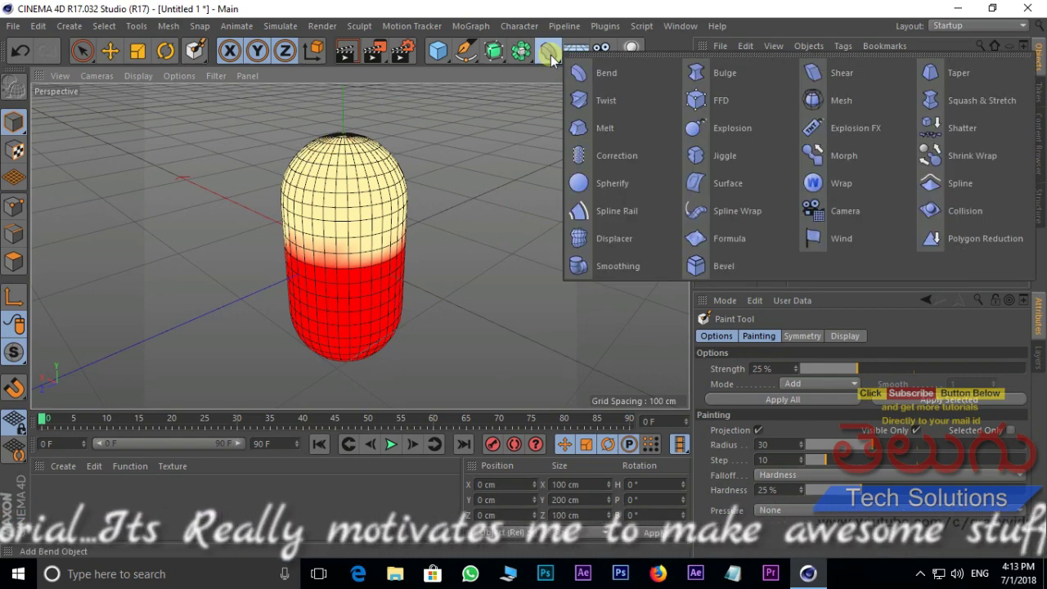
pyautogui.click(726, 153)
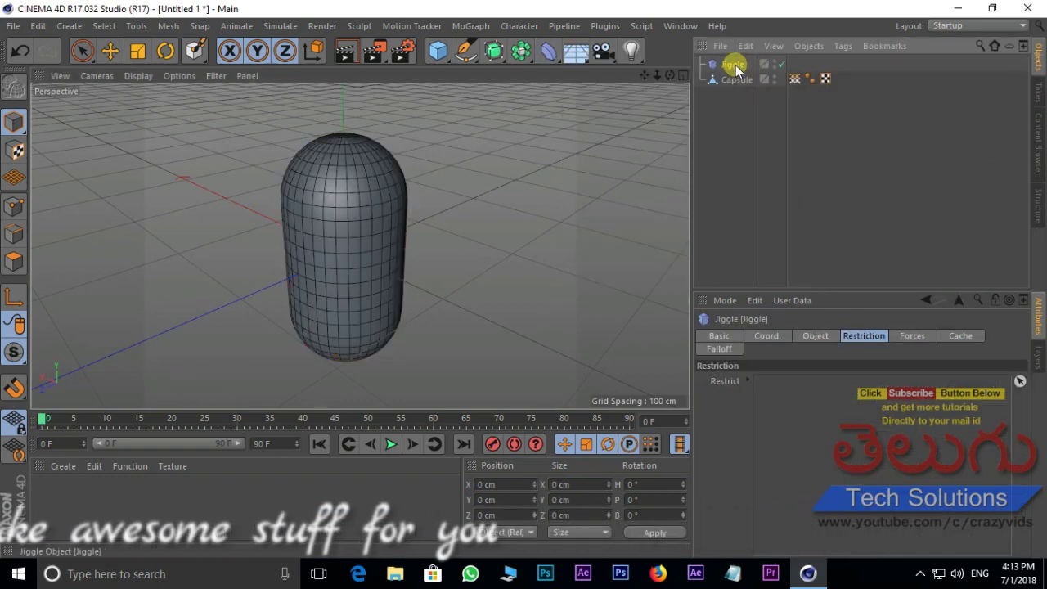
pyautogui.moveTo(735, 64); pyautogui.dragTo(741, 80)
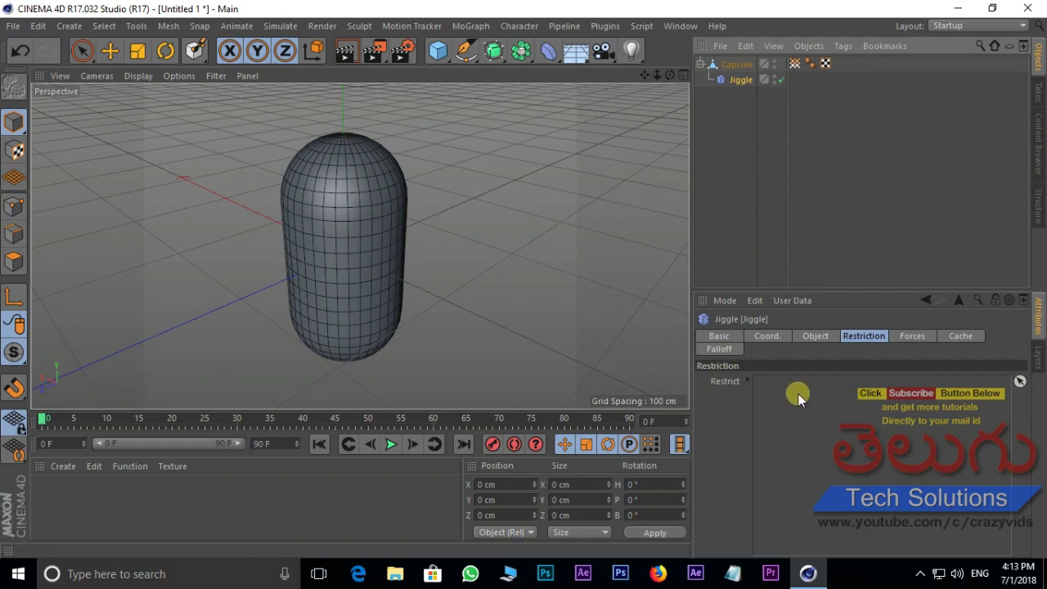
# Step: Restrict the Jiggle deformer to the capsule's Vertex Map tag, then reselect the Capsule
pyautogui.click(810, 338)
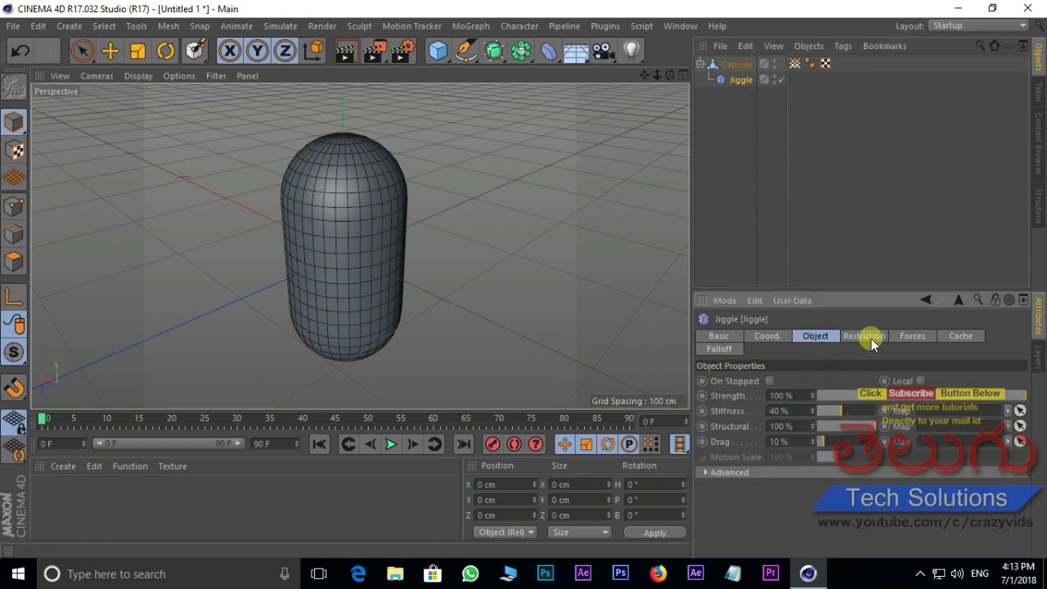
pyautogui.click(867, 337)
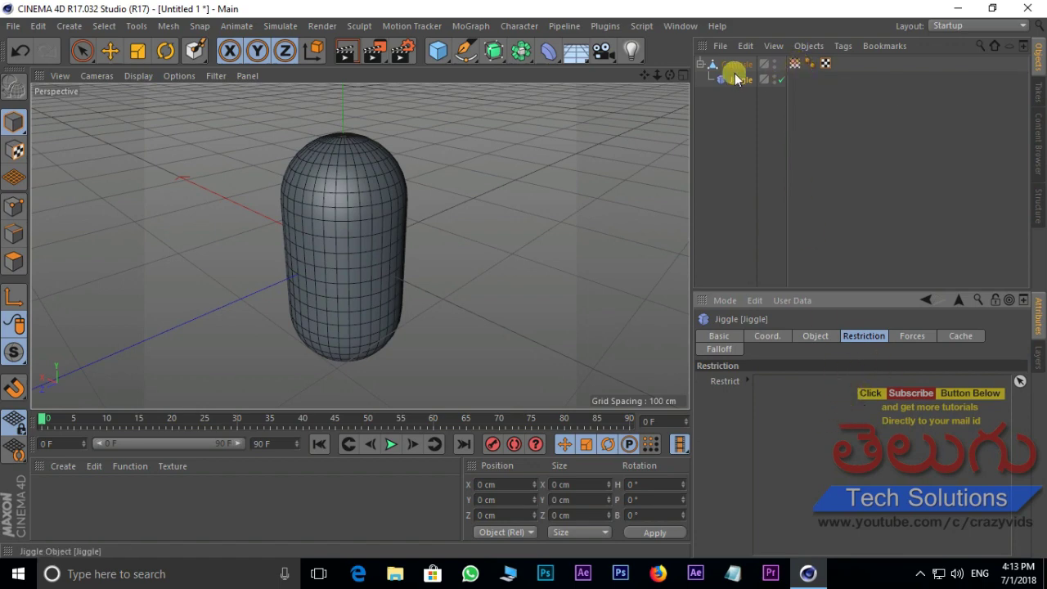
pyautogui.click(794, 66)
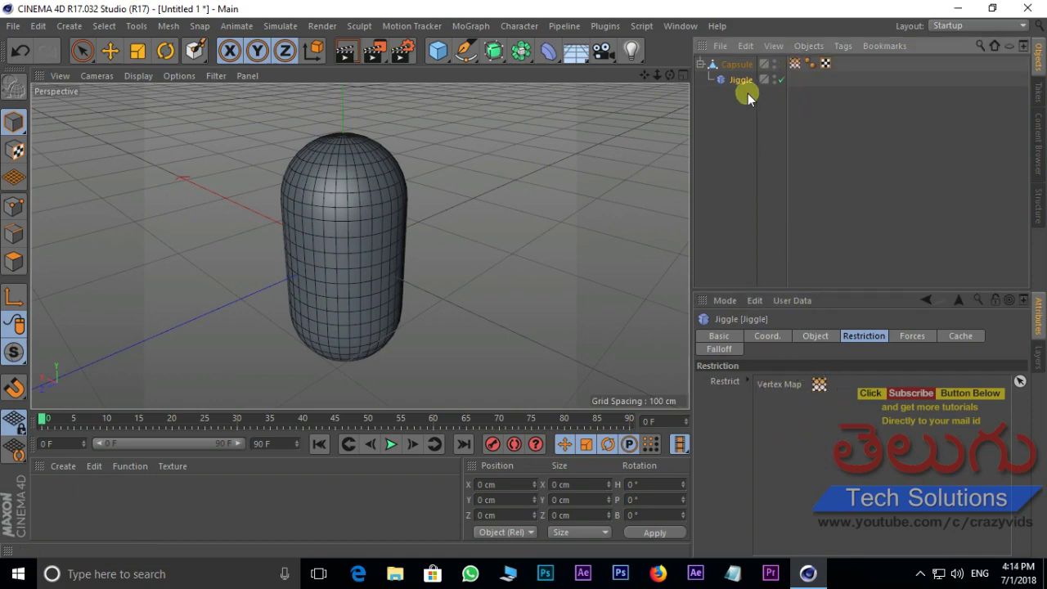
pyautogui.click(740, 64)
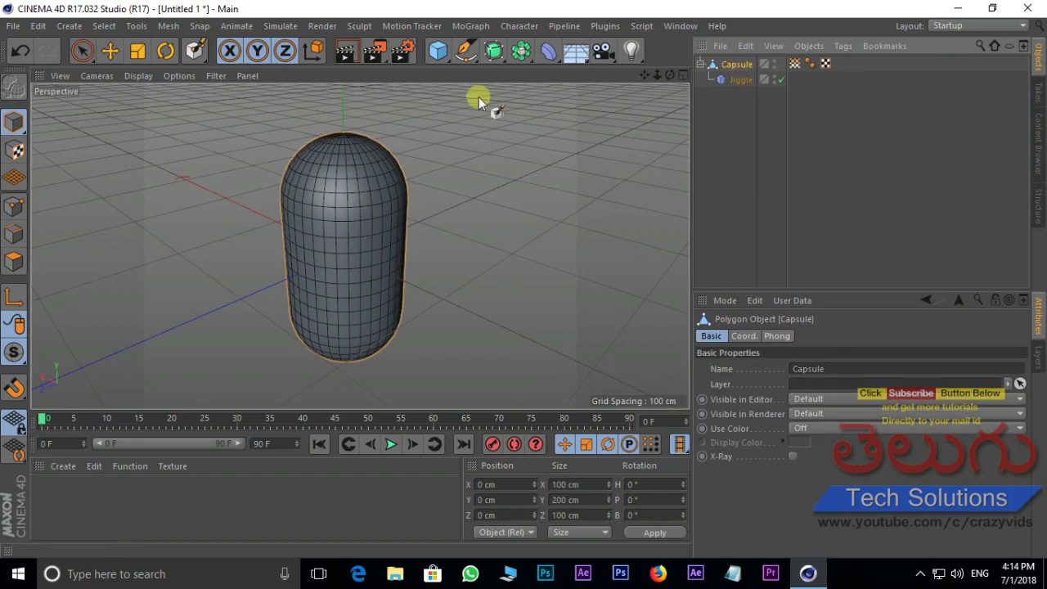
# Step: With Autokeying on, keyframe the capsule moving along X from 330 cm to −128 cm, then play it
pyautogui.click(110, 53)
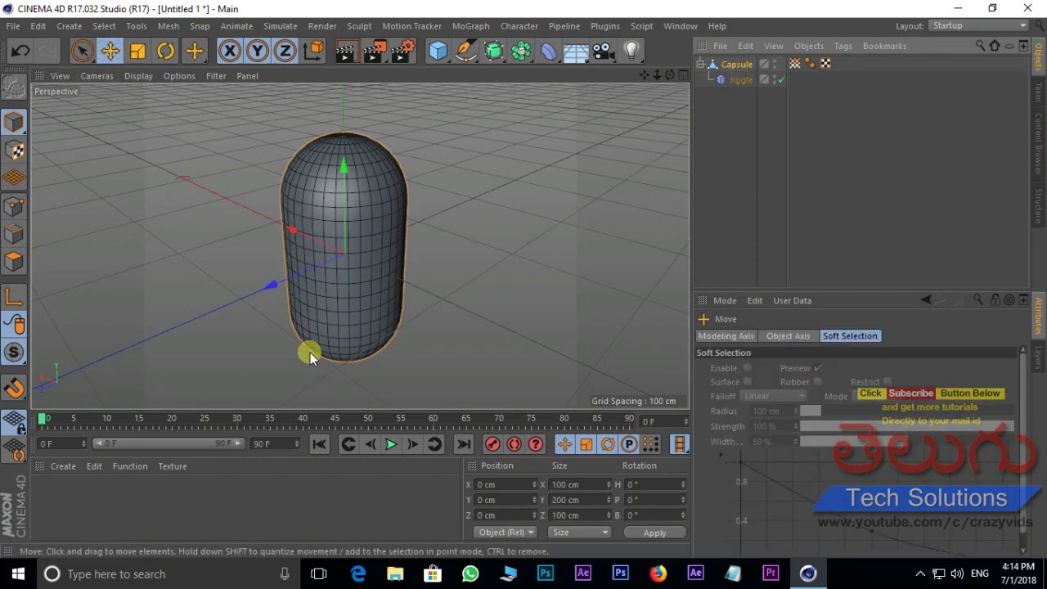
pyautogui.click(515, 445)
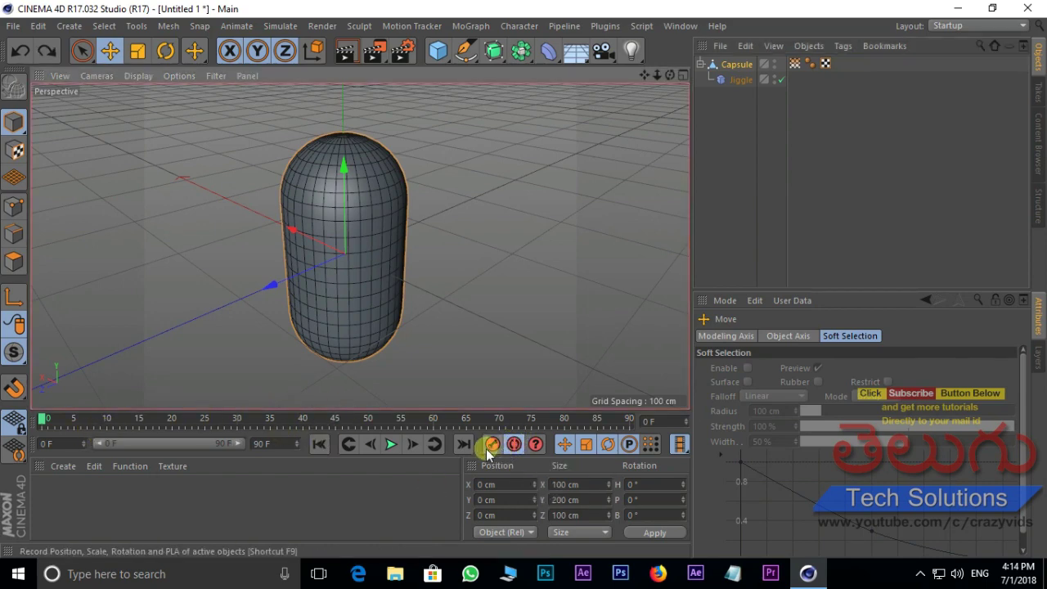
pyautogui.click(493, 445)
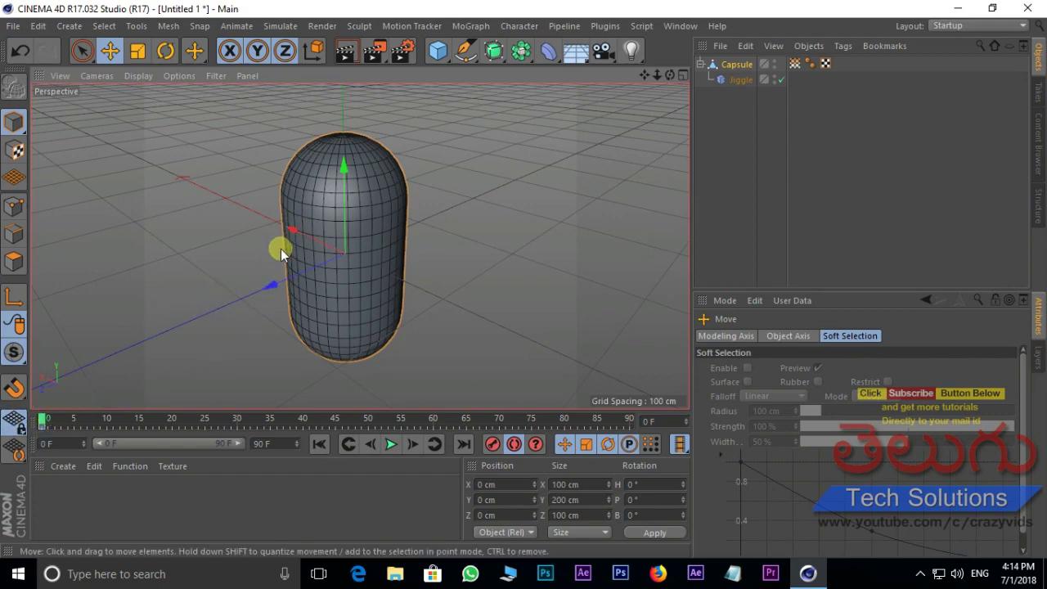
pyautogui.moveTo(290, 230); pyautogui.dragTo(153, 139)
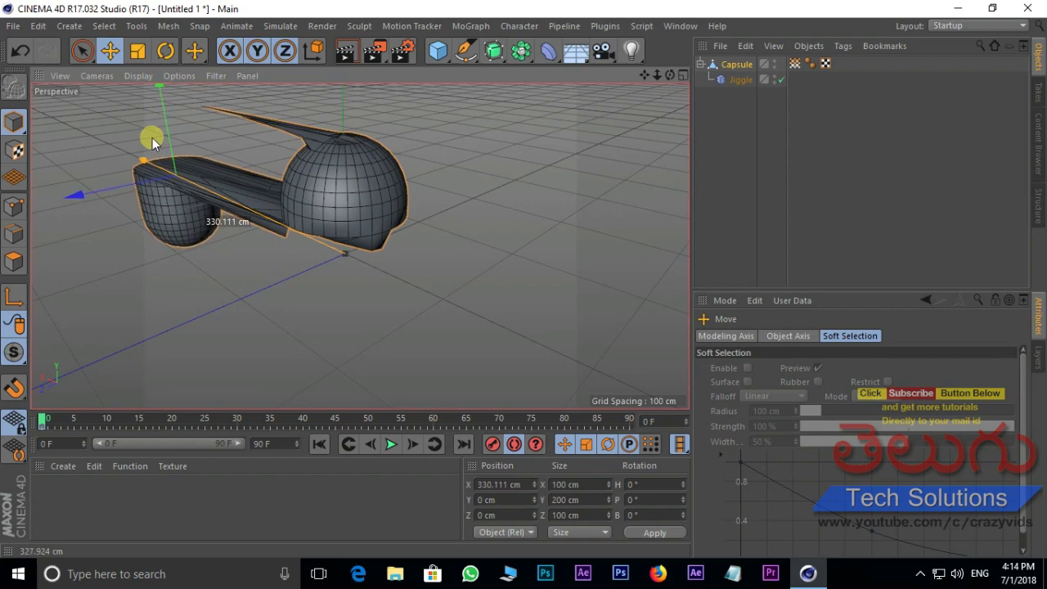
pyautogui.click(94, 423)
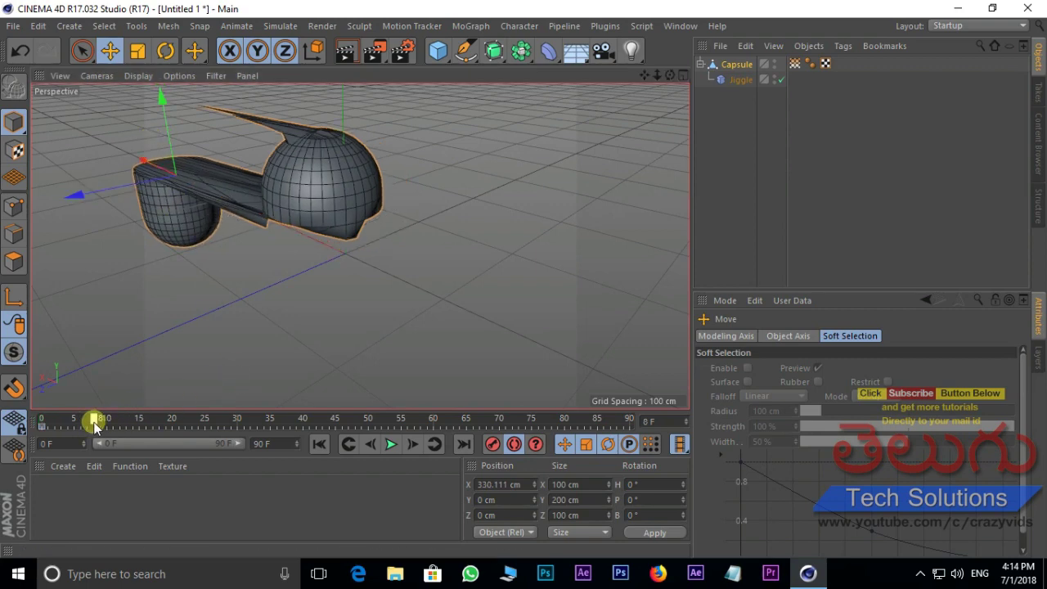
pyautogui.moveTo(149, 175)
pyautogui.mouseDown()
pyautogui.moveTo(409, 291)
pyautogui.moveTo(377, 240)
pyautogui.moveTo(383, 227)
pyautogui.moveTo(347, 296)
pyautogui.moveTo(378, 321)
pyautogui.moveTo(409, 300)
pyautogui.moveTo(504, 293)
pyautogui.mouseUp()
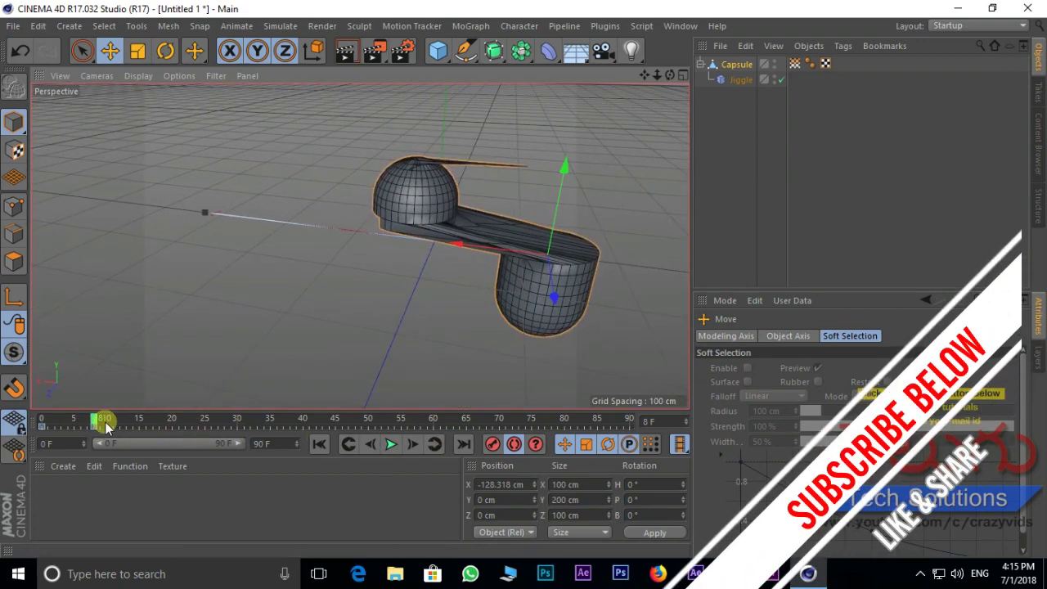
pyautogui.moveTo(93, 418); pyautogui.dragTo(8, 421)
pyautogui.click(388, 447)
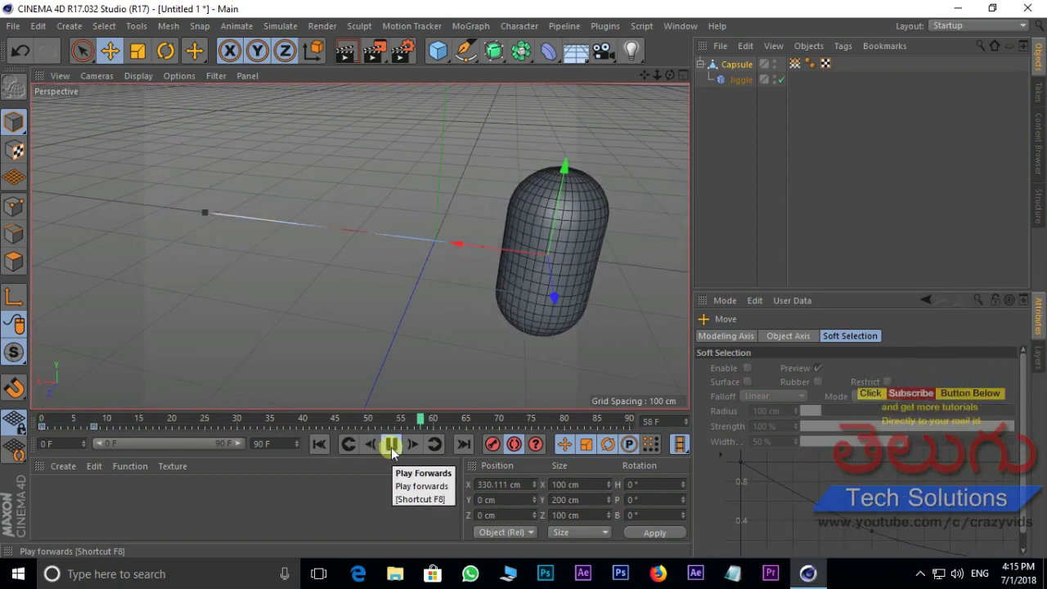
# Step: Stop playback and key the capsule raised to Y 195.746 cm at frame 26
pyautogui.click(391, 452)
pyautogui.moveTo(84, 416)
pyautogui.mouseDown()
pyautogui.moveTo(52, 416)
pyautogui.moveTo(211, 420)
pyautogui.mouseUp()
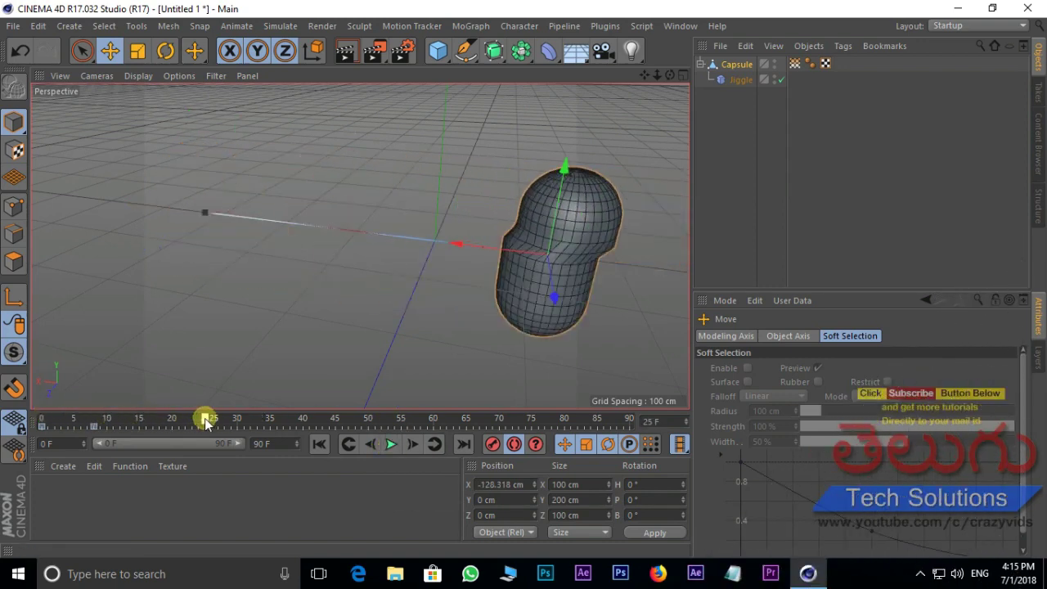
pyautogui.keyDown('alt'); pyautogui.moveTo(556, 172); pyautogui.dragTo(569, 182); pyautogui.keyUp('alt')
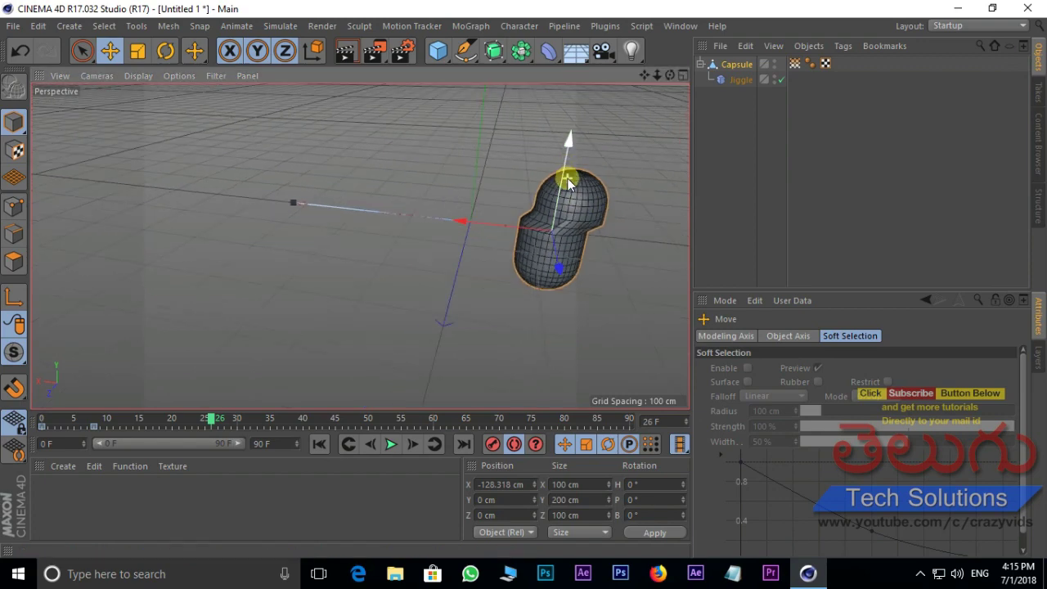
pyautogui.moveTo(570, 139); pyautogui.dragTo(524, 280)
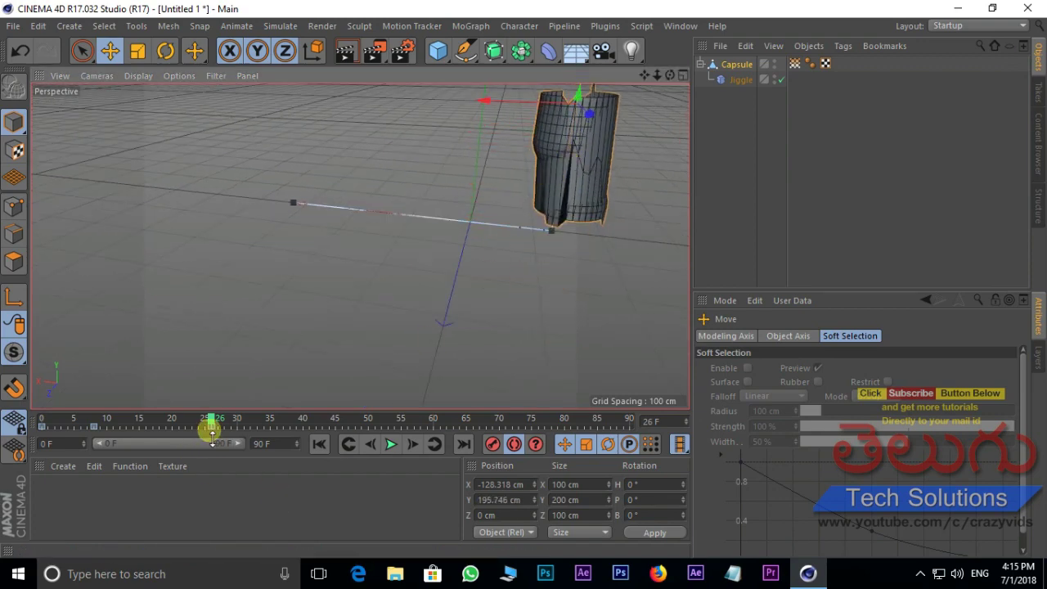
# Step: Key the capsule at X 216.088 cm at frame 41, then rewind to frame 0
pyautogui.moveTo(211, 420); pyautogui.dragTo(311, 419)
pyautogui.keyDown('alt'); pyautogui.moveTo(400, 313); pyautogui.dragTo(456, 233); pyautogui.keyUp('alt')
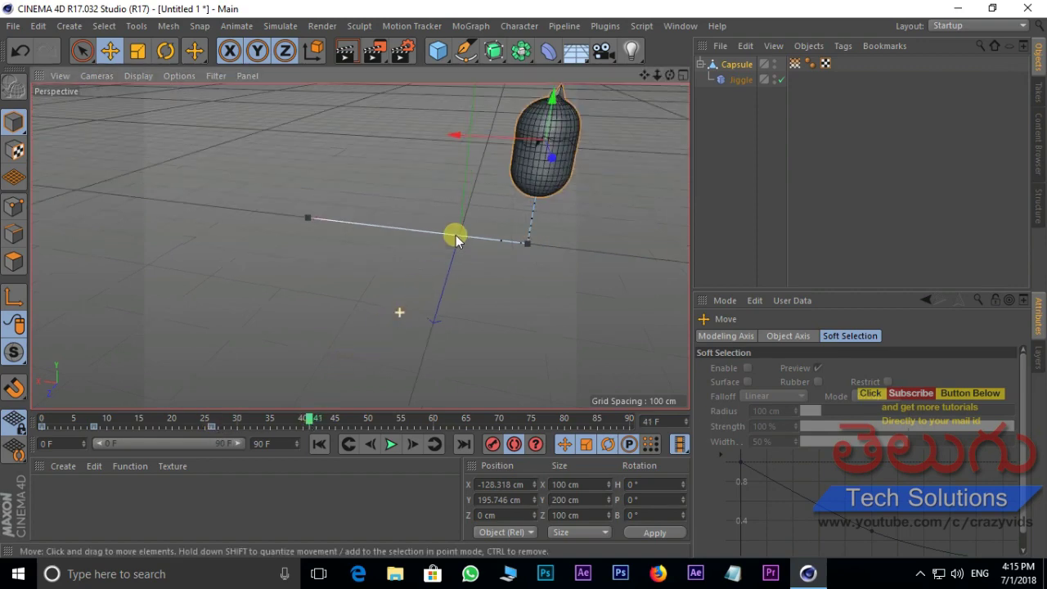
pyautogui.moveTo(463, 144); pyautogui.dragTo(282, 161)
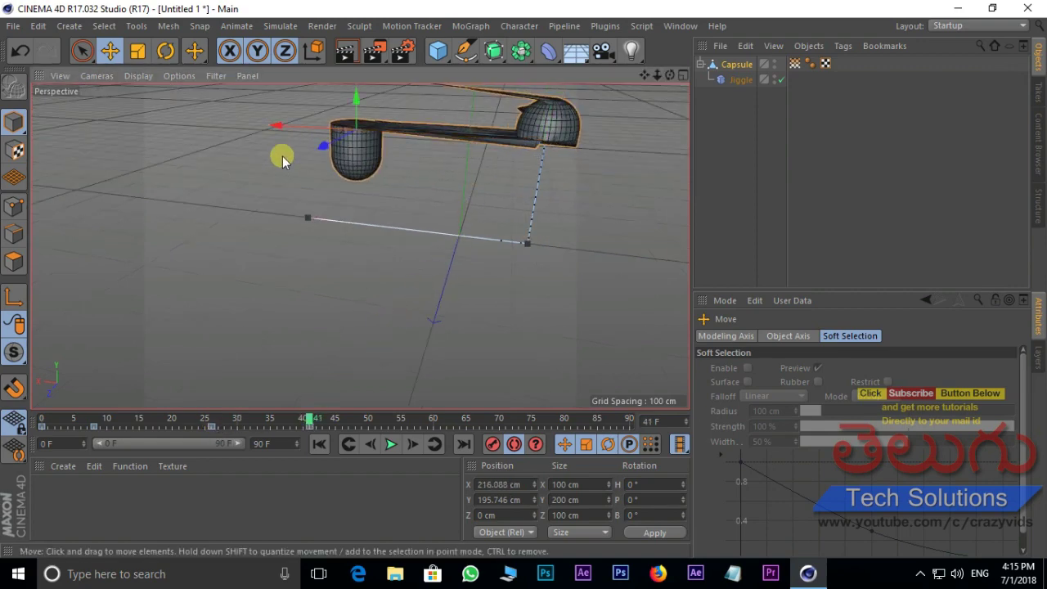
pyautogui.moveTo(403, 180)
pyautogui.keyDown('alt'); pyautogui.mouseDown()
pyautogui.moveTo(405, 169)
pyautogui.moveTo(371, 267)
pyautogui.mouseUp(); pyautogui.keyUp('alt')
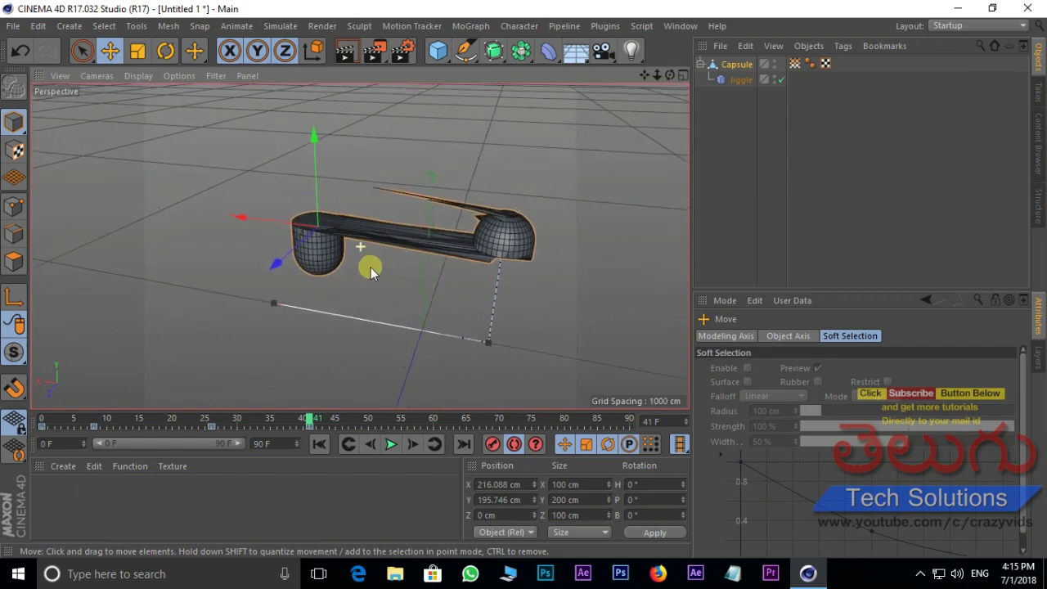
pyautogui.click(305, 421)
pyautogui.moveTo(305, 421); pyautogui.dragTo(42, 421)
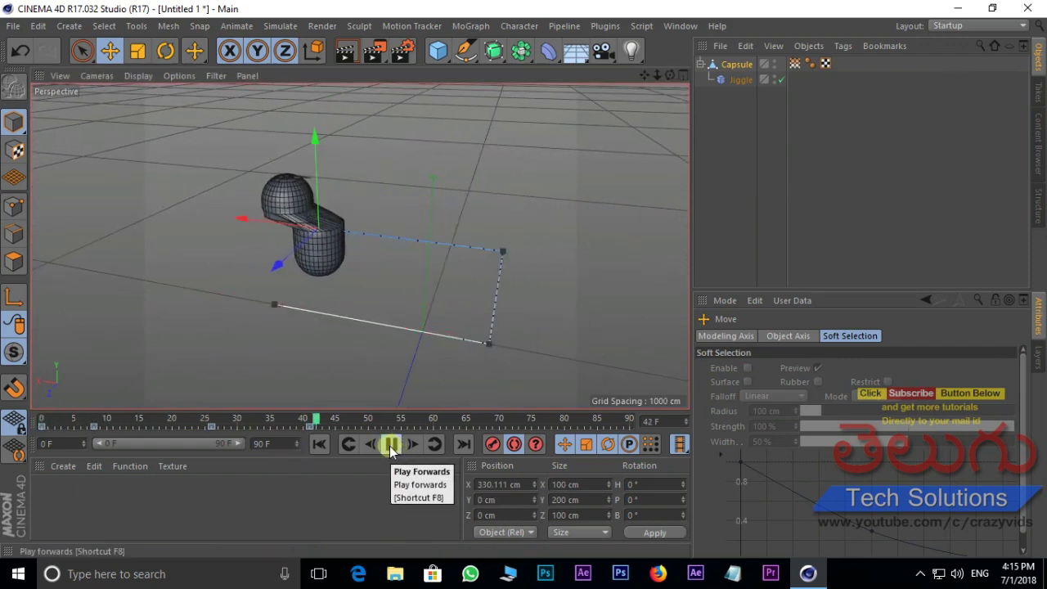
pyautogui.scroll(2, 385, 401)
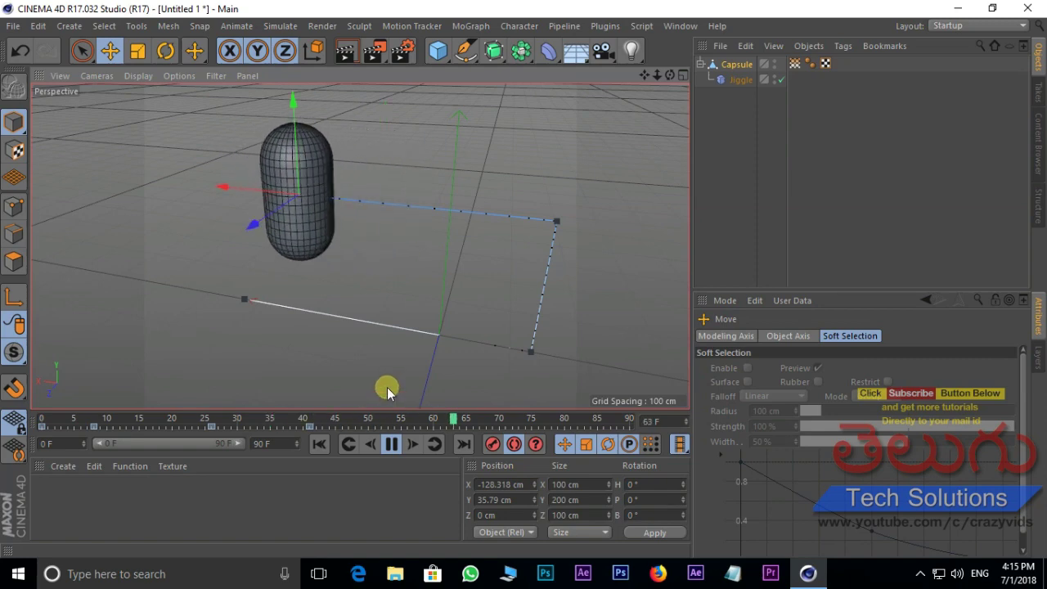